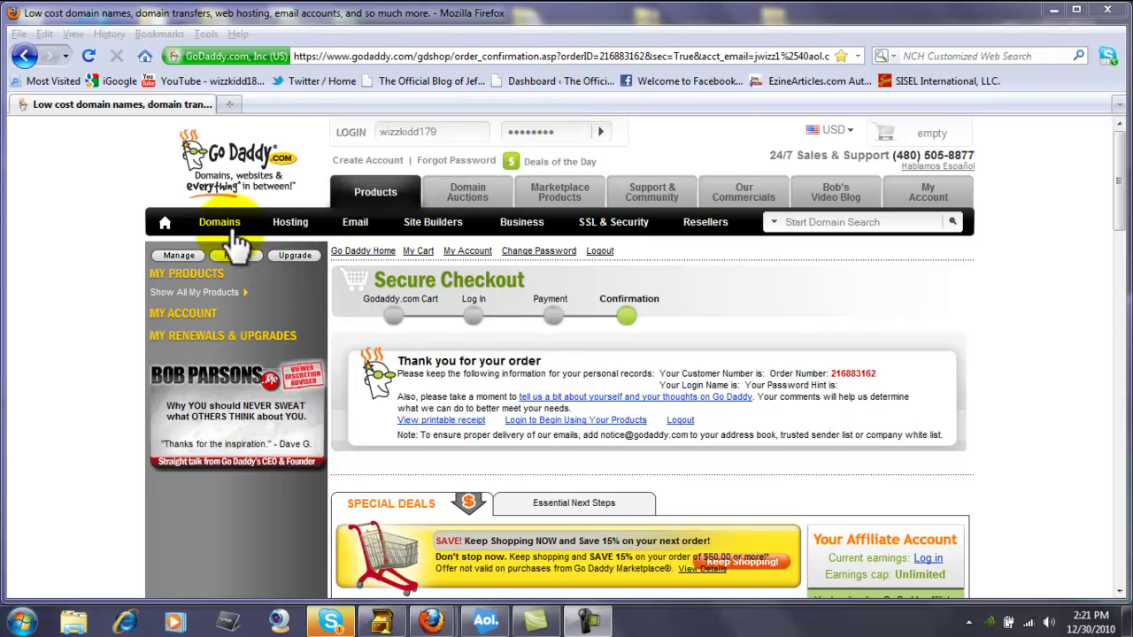
# Step: From the order confirmation page, bring up the Domains menu in the navigation bar
pyautogui.moveTo(222, 228)
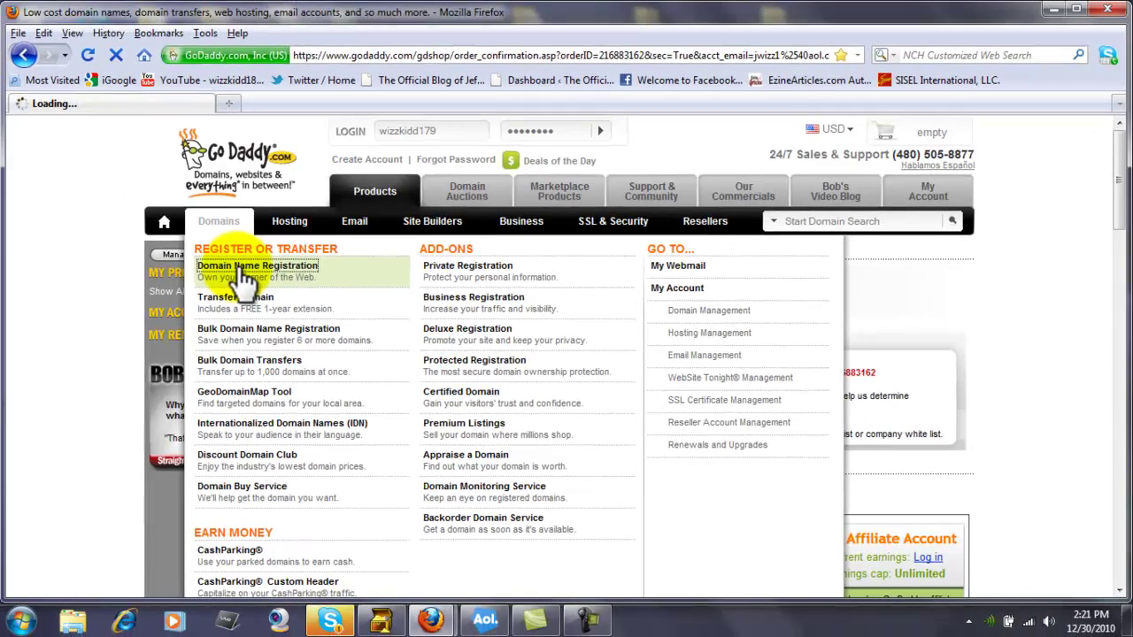
# Step: Search Domain Name Registration for iamrich.com, which turns out to be taken
pyautogui.click(306, 258)
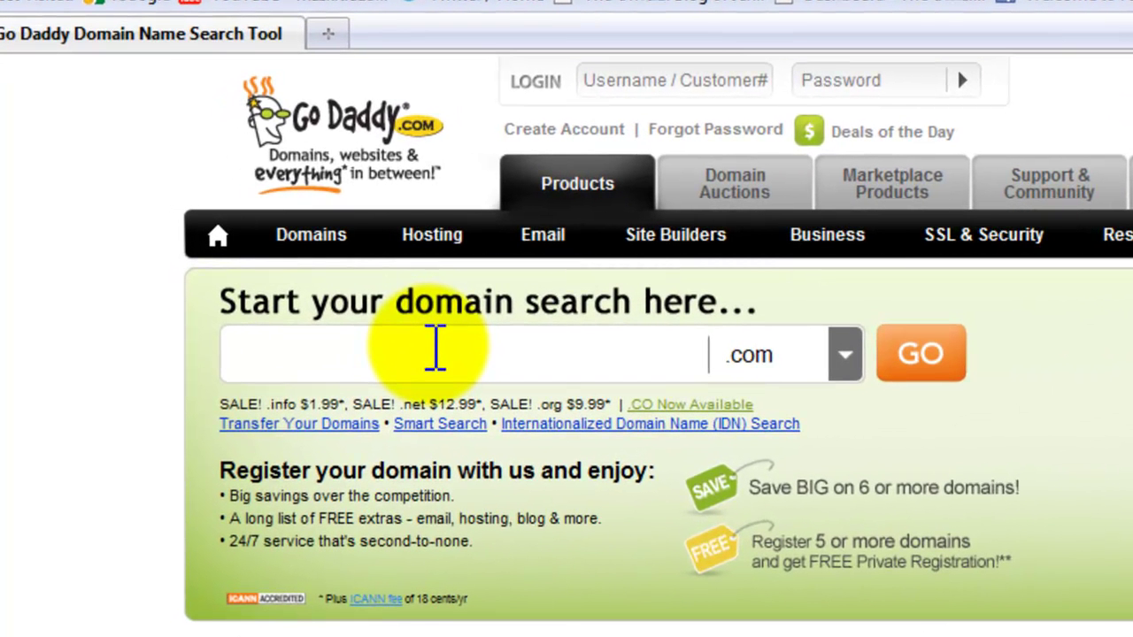
pyautogui.write('iamrich')
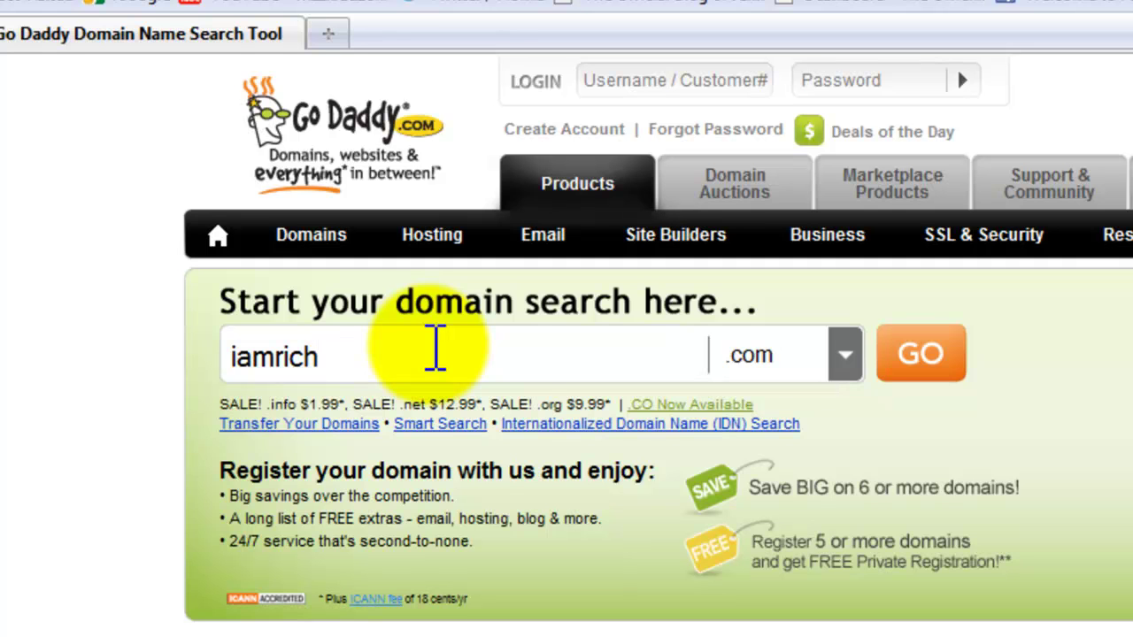
pyautogui.click(918, 350)
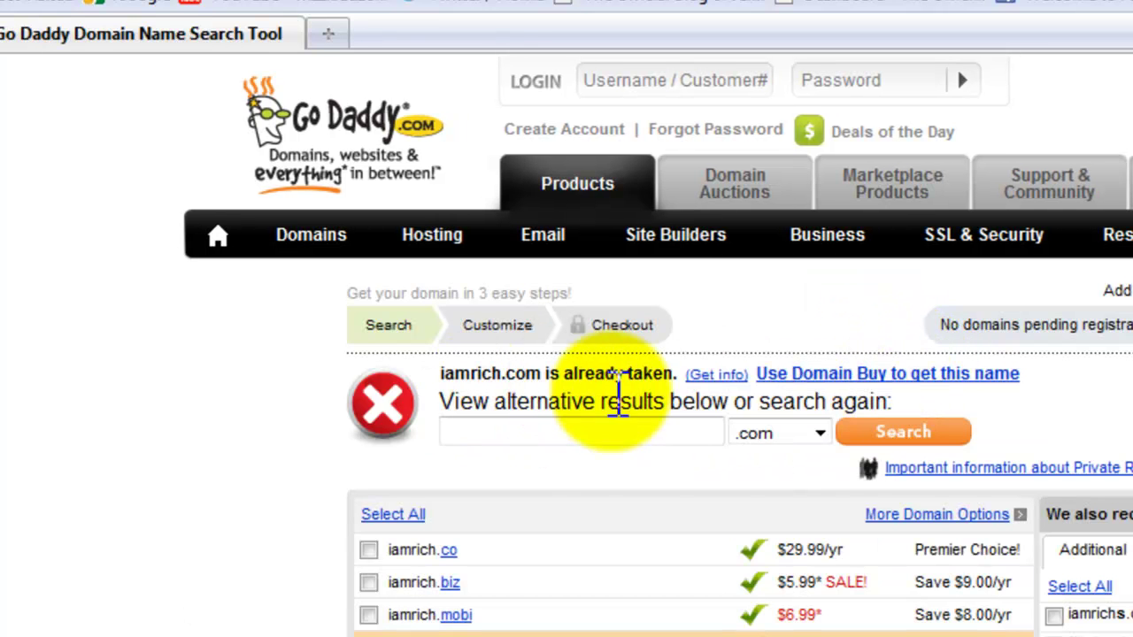
# Step: Search for a new .com name based on the user's name; it's available at $11.99/yr
pyautogui.click(552, 432)
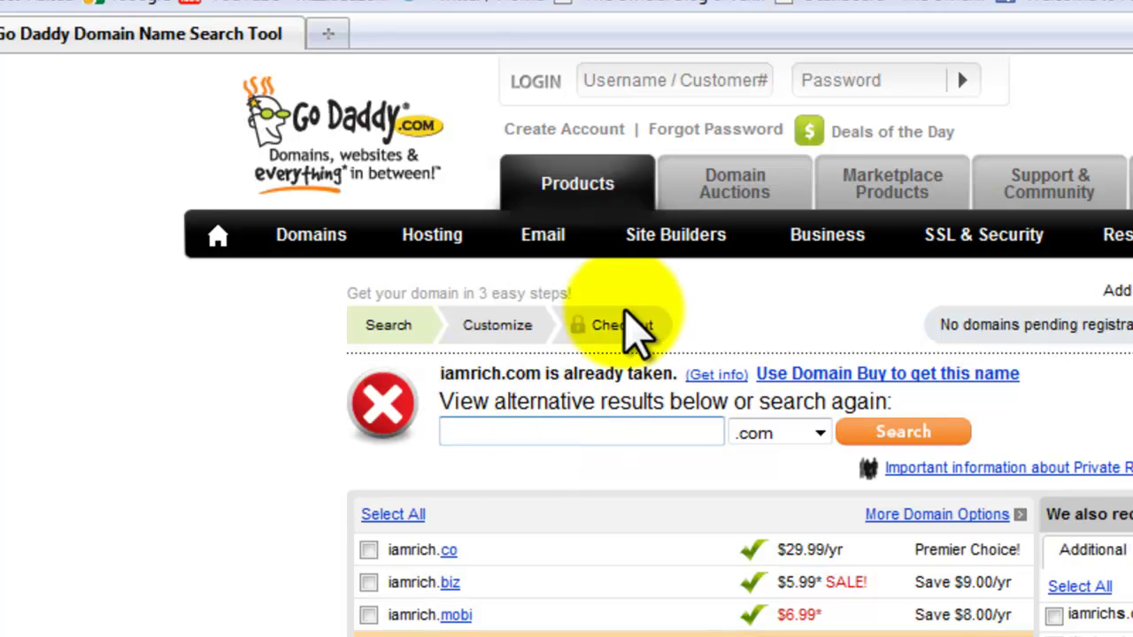
pyautogui.write('jeffwisur')
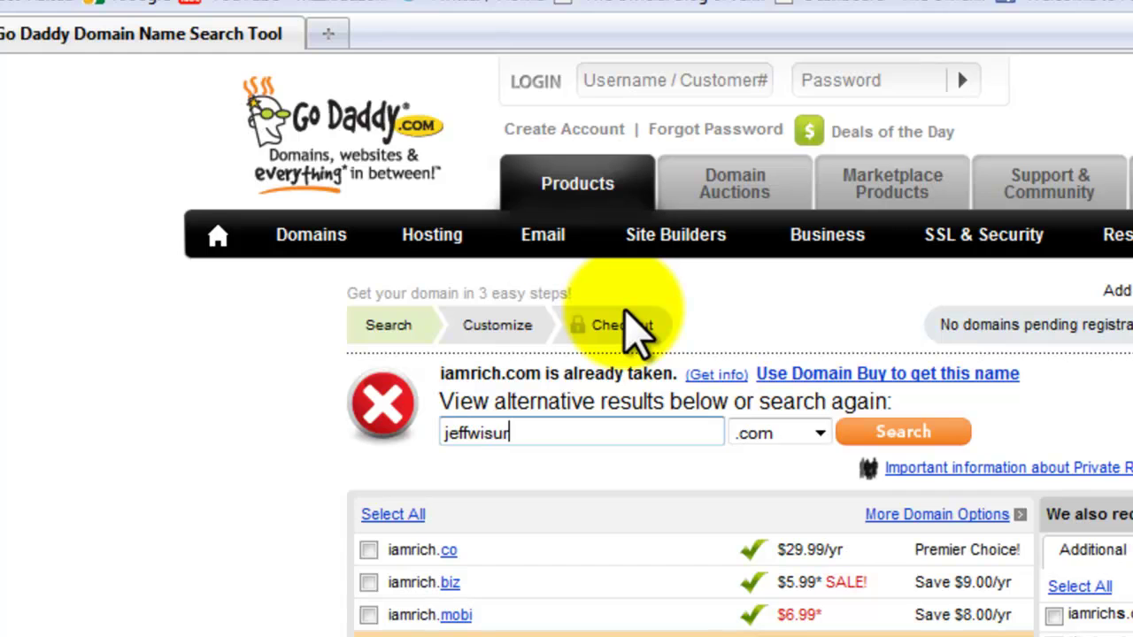
pyautogui.write('i2')
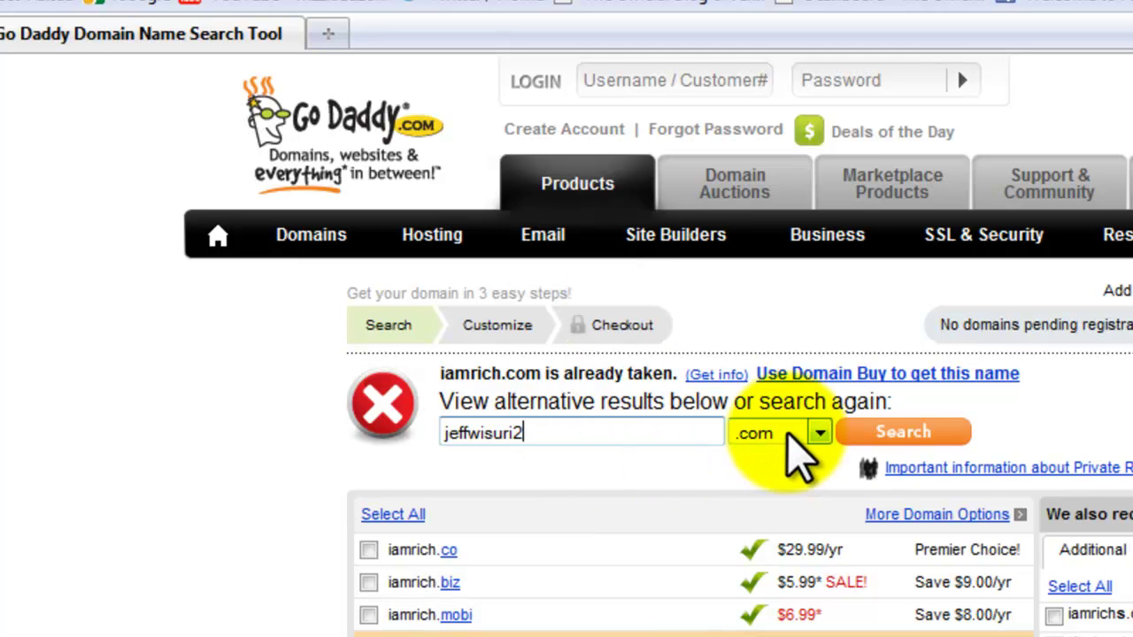
pyautogui.click(820, 433)
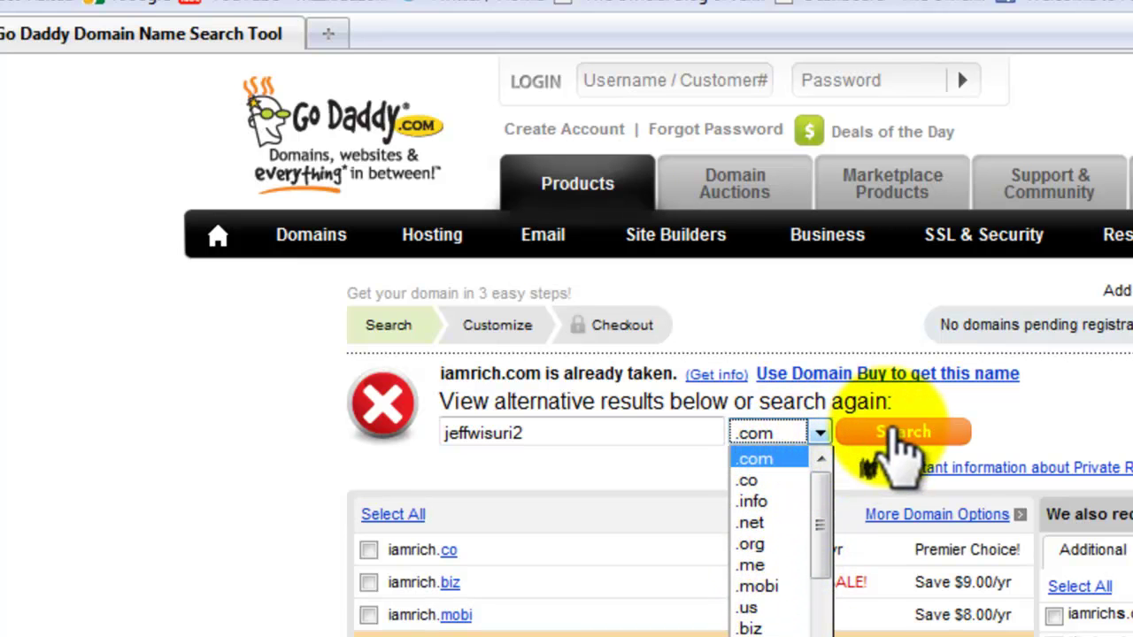
pyautogui.click(897, 434)
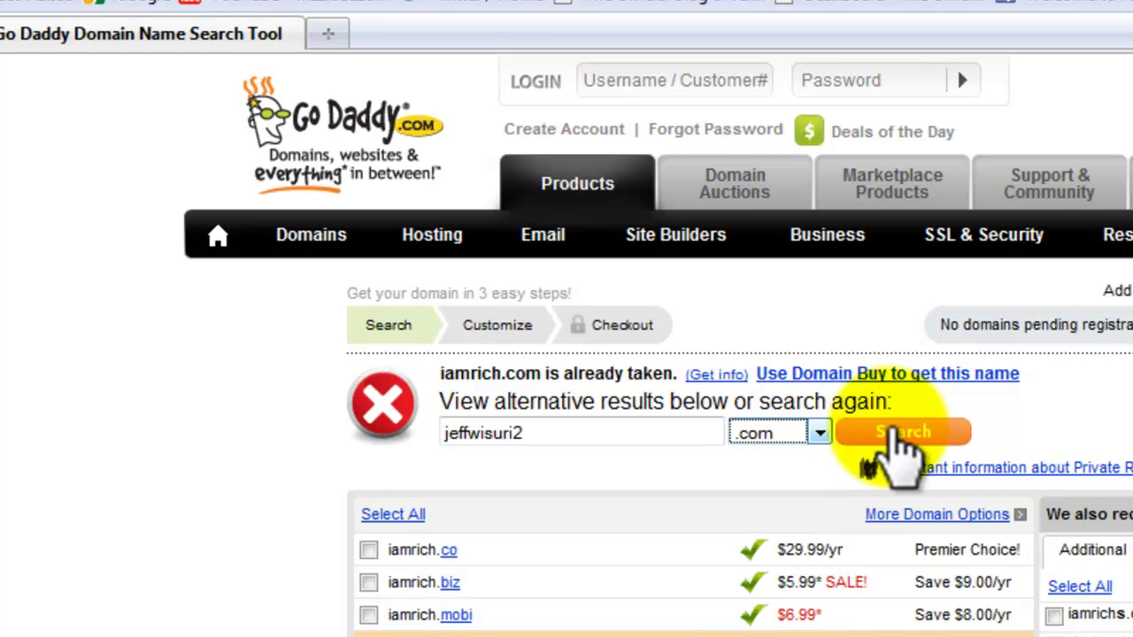
pyautogui.click(896, 434)
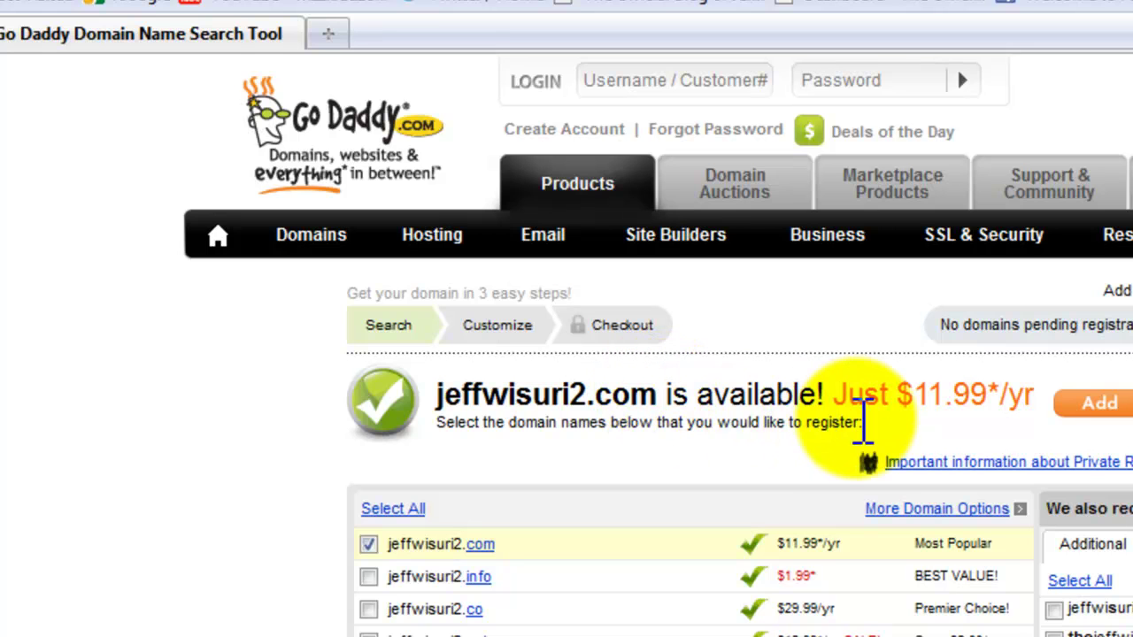
# Step: Add the .com domain, continue to registration, and permanently decline the extra-domains offer
pyautogui.click(1096, 405)
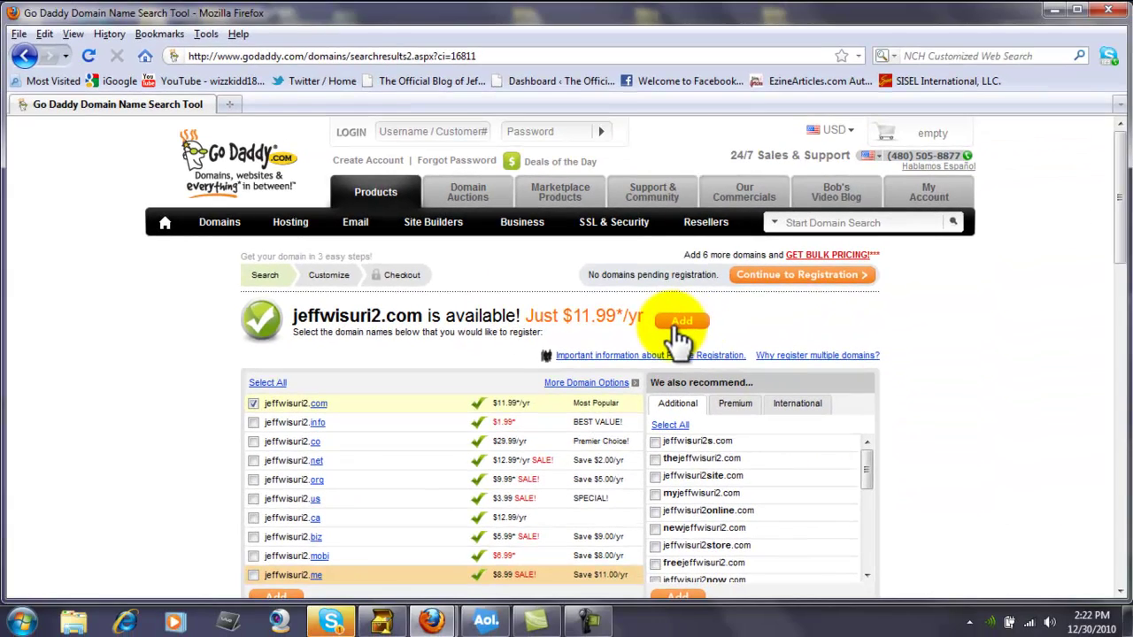
pyautogui.moveTo(1122, 221)
pyautogui.mouseDown()
pyautogui.moveTo(1121, 505)
pyautogui.moveTo(1120, 208)
pyautogui.mouseUp()
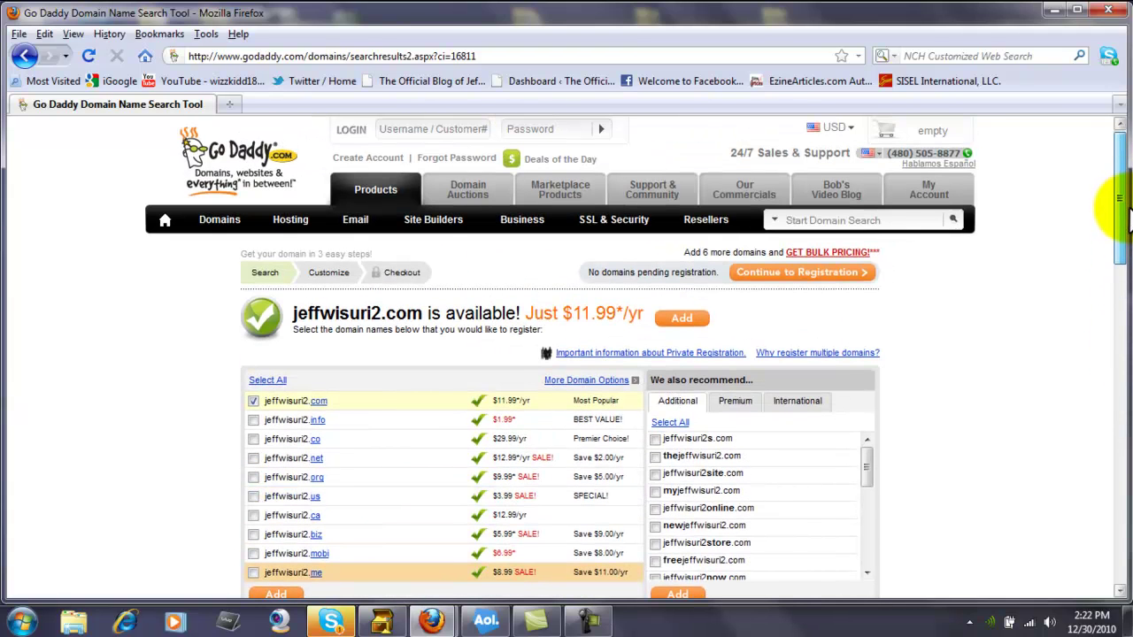
pyautogui.click(823, 276)
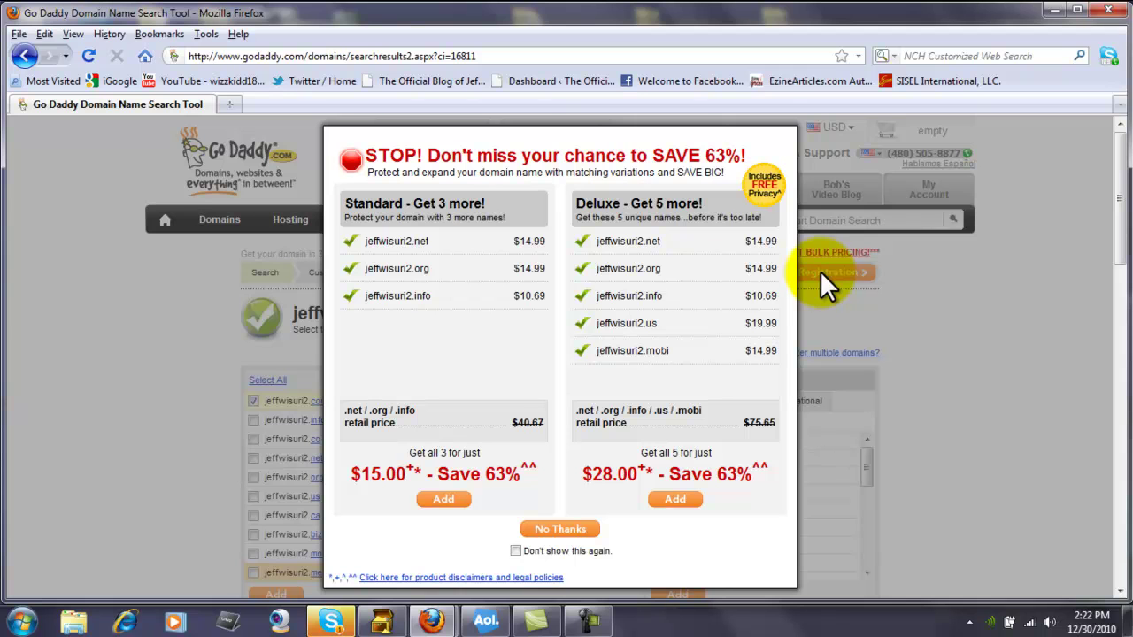
pyautogui.click(516, 550)
pyautogui.click(570, 531)
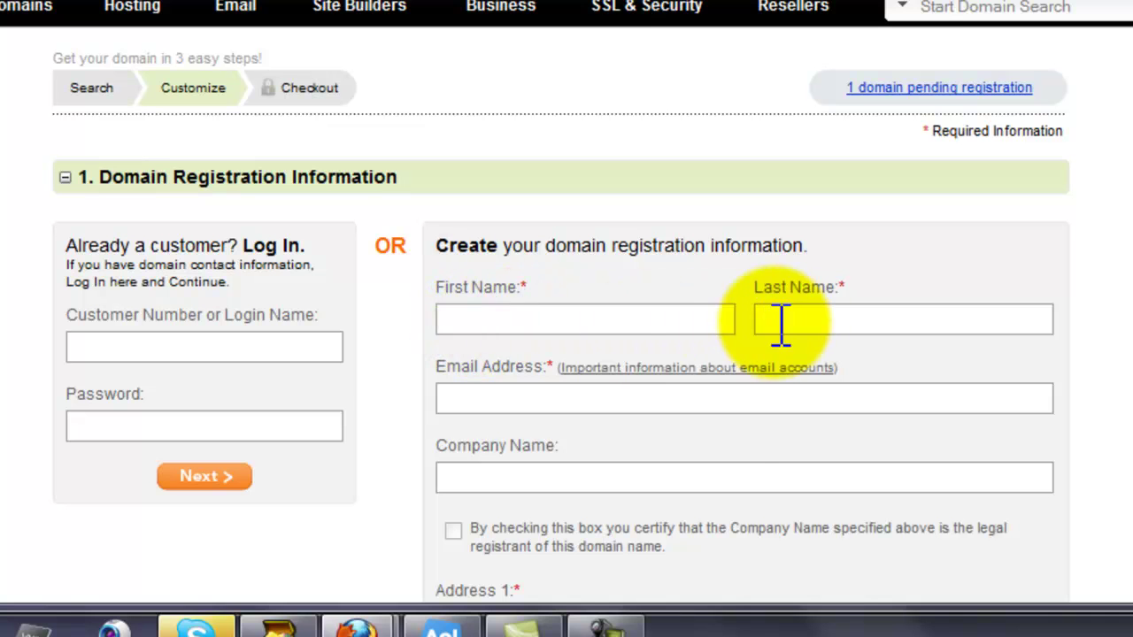
# Step: Log in as an existing customer with the account's login name and password
pyautogui.scroll(-6, 602, 469)
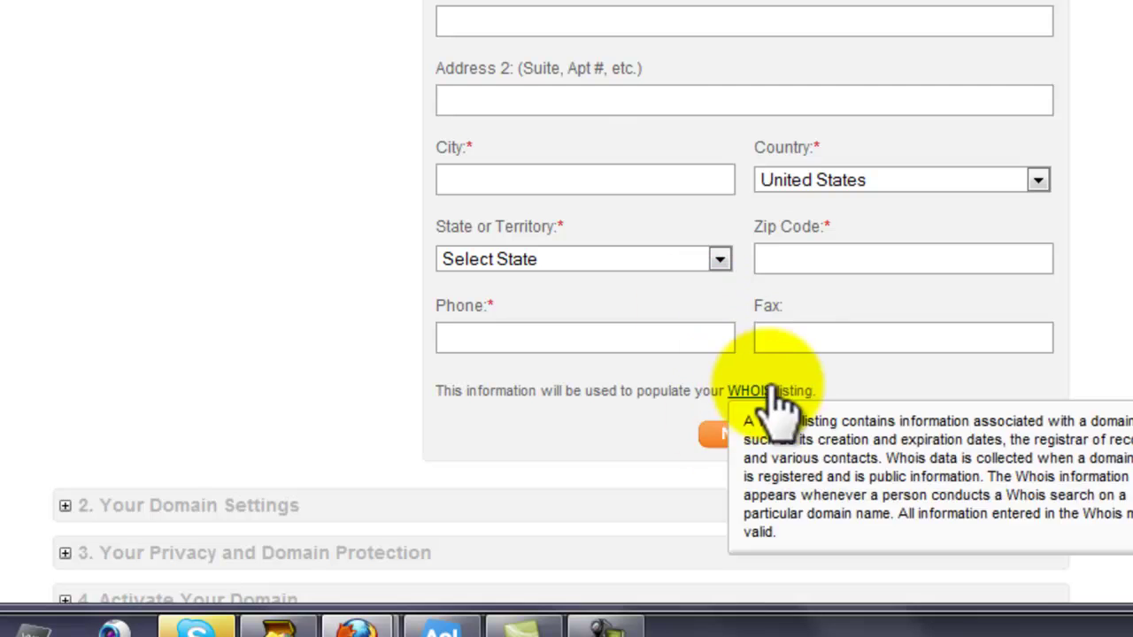
pyautogui.scroll(6, 531, 424)
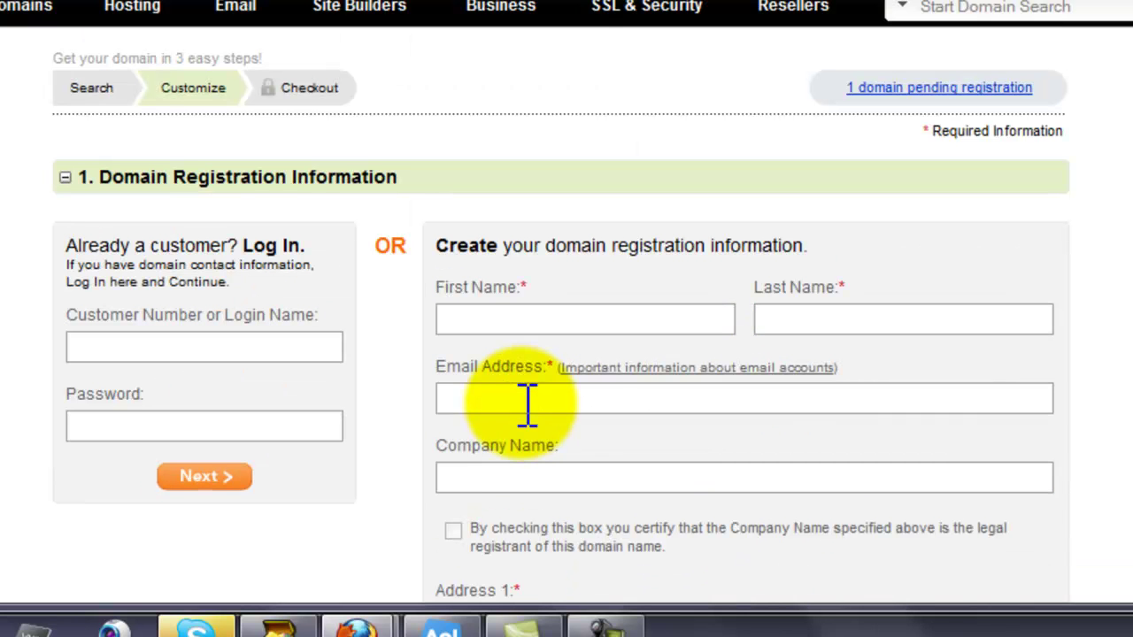
pyautogui.click(185, 351)
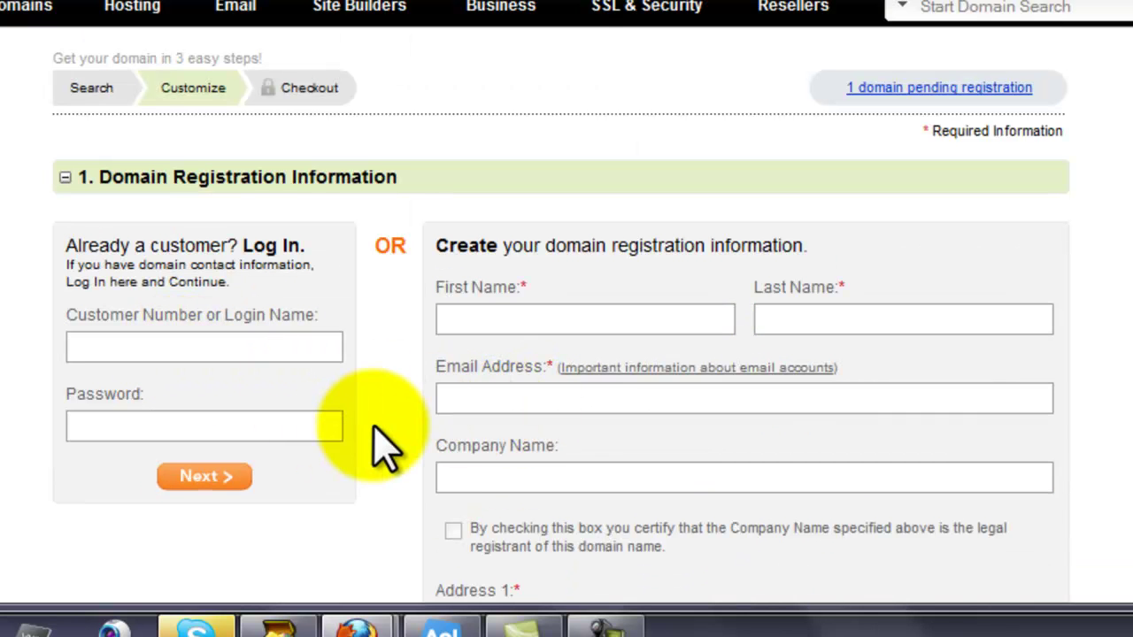
pyautogui.write('wizzkidd179')
pyautogui.press('Tab')
pyautogui.write('••••••••')
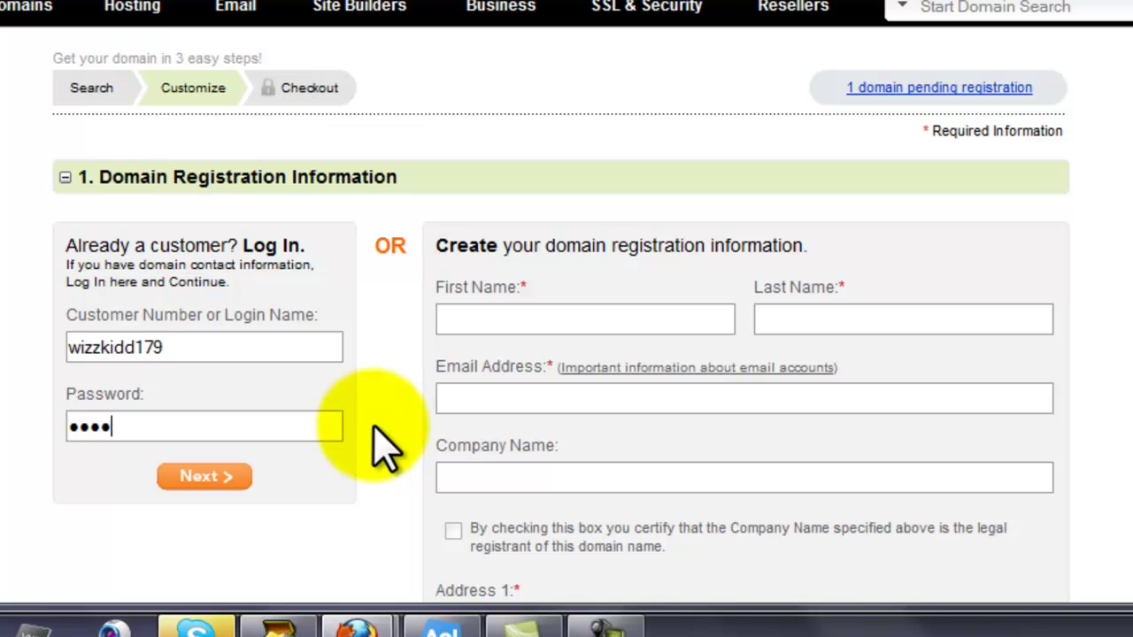
pyautogui.click(223, 482)
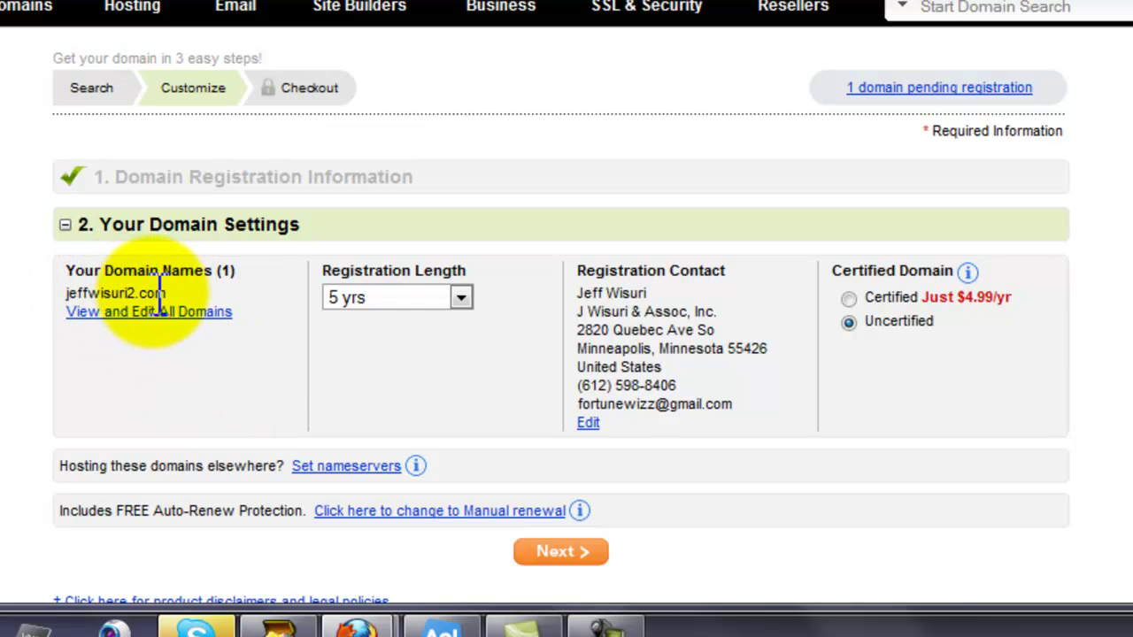
# Step: Change the Registration Length to 1 yr and continue past Domain Settings
pyautogui.click(462, 299)
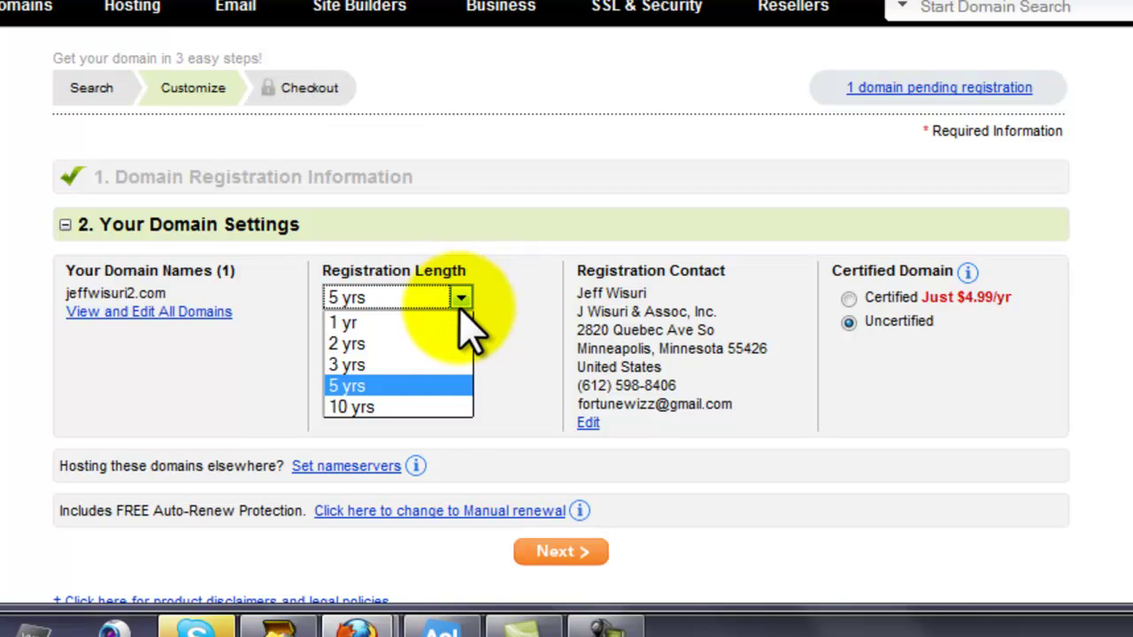
pyautogui.click(418, 324)
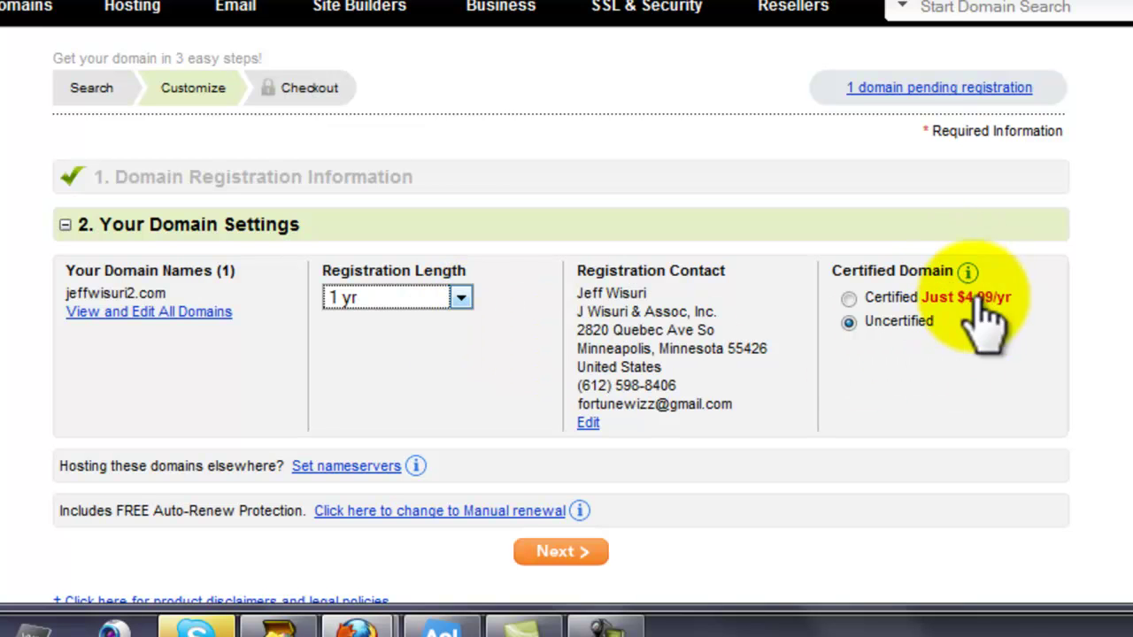
pyautogui.click(576, 552)
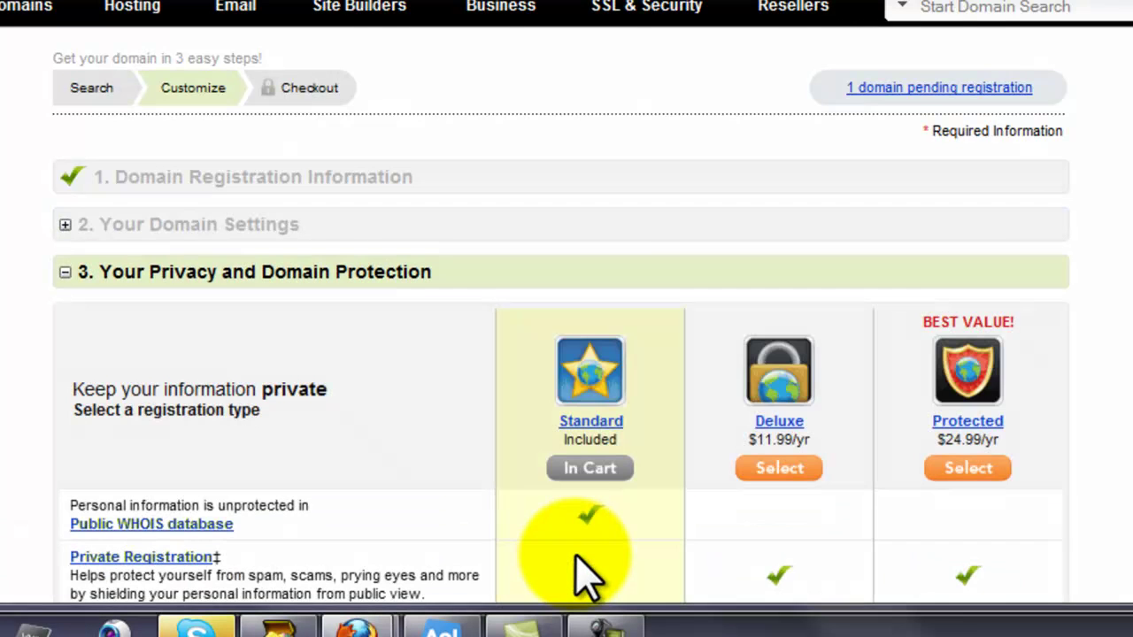
# Step: Keep Standard registration and review the email and hosting add-ons without selecting any
pyautogui.scroll(-3, 491, 500)
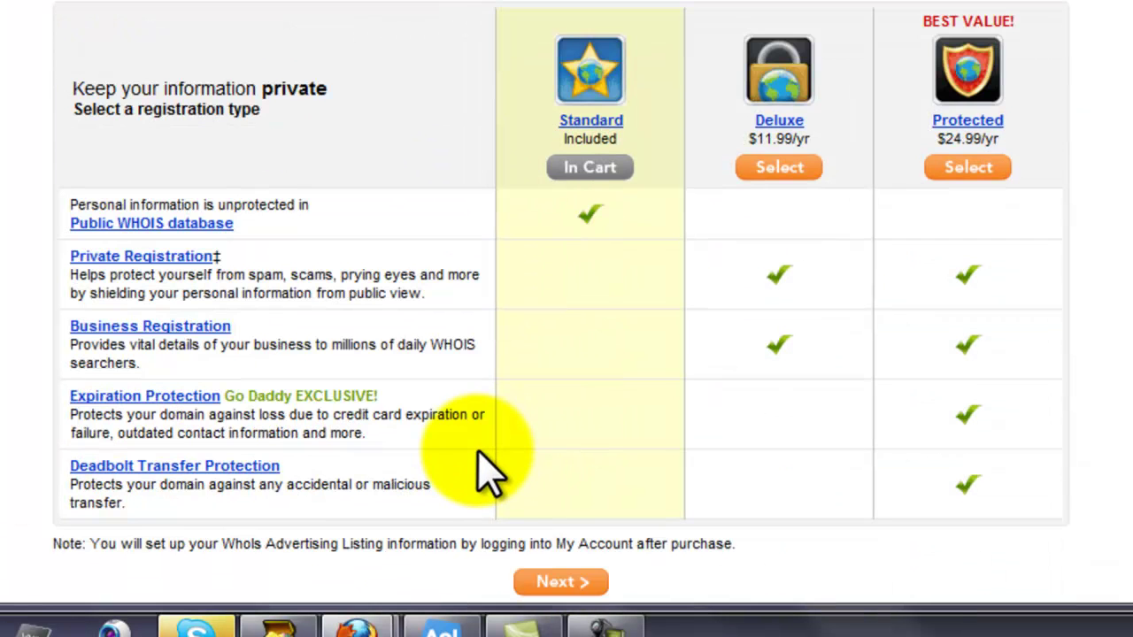
pyautogui.scroll(-2, 370, 62)
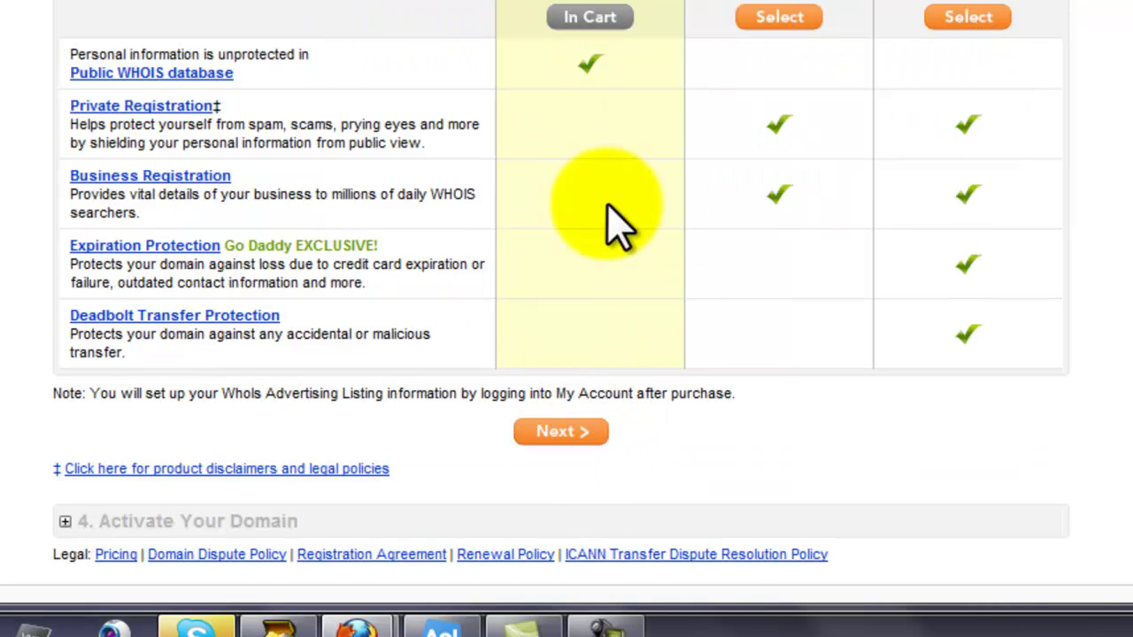
pyautogui.click(561, 433)
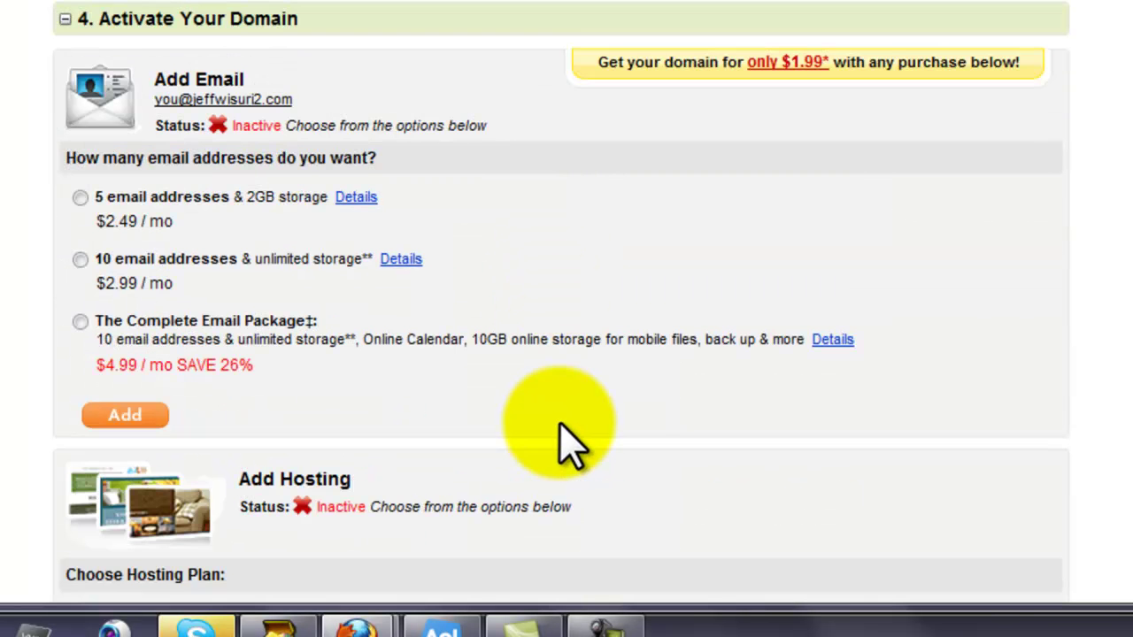
pyautogui.scroll(-7, 542, 399)
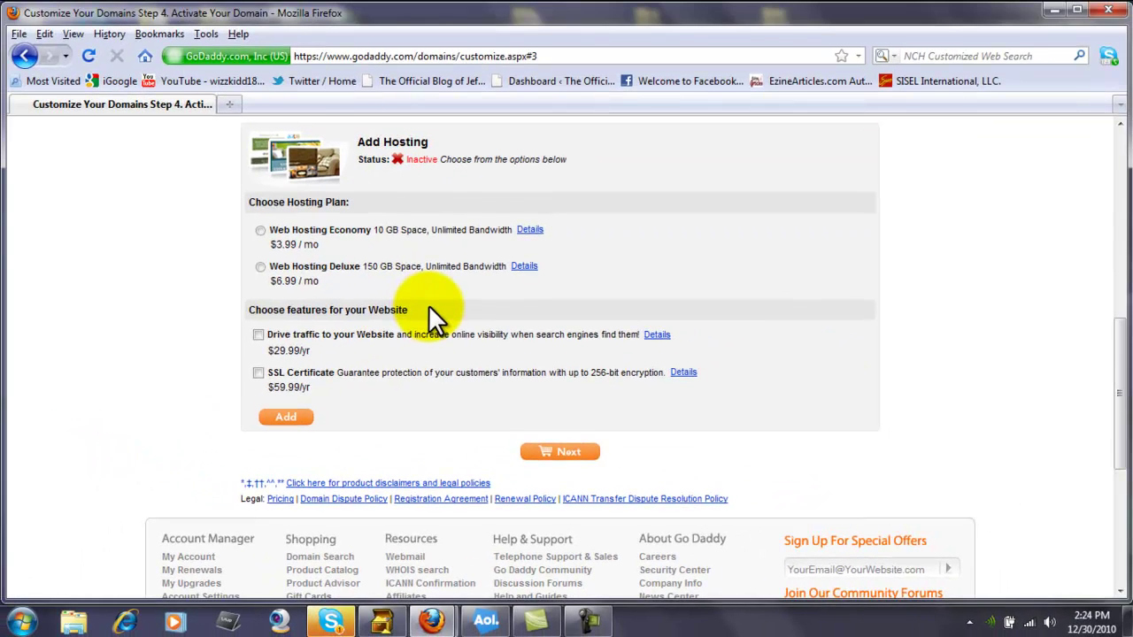
pyautogui.scroll(6, 429, 304)
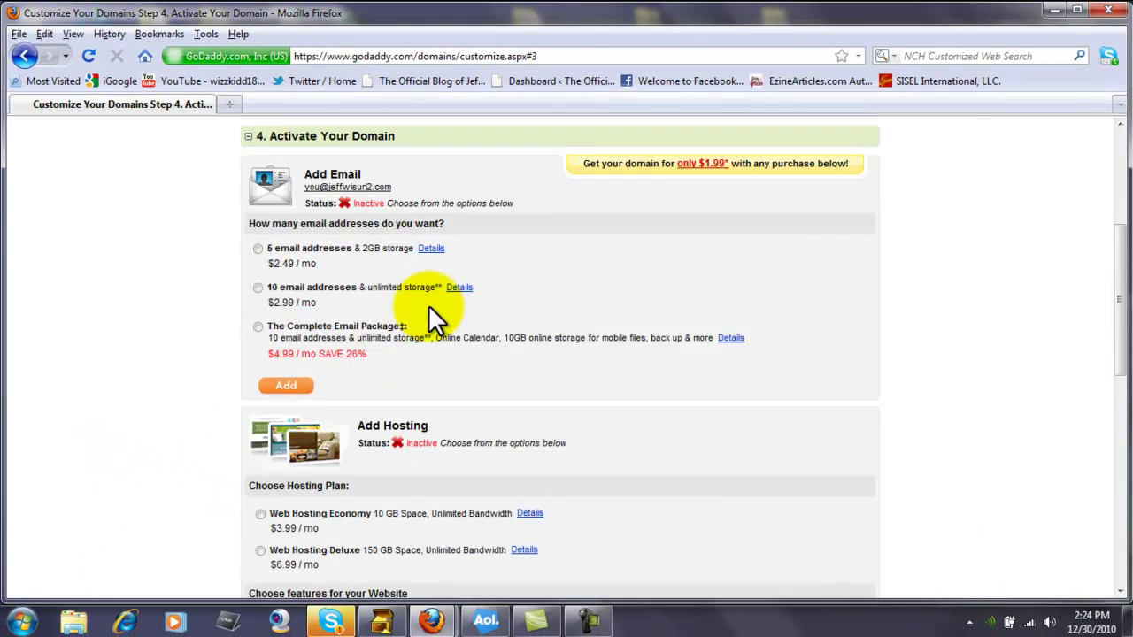
pyautogui.scroll(-8, 434, 314)
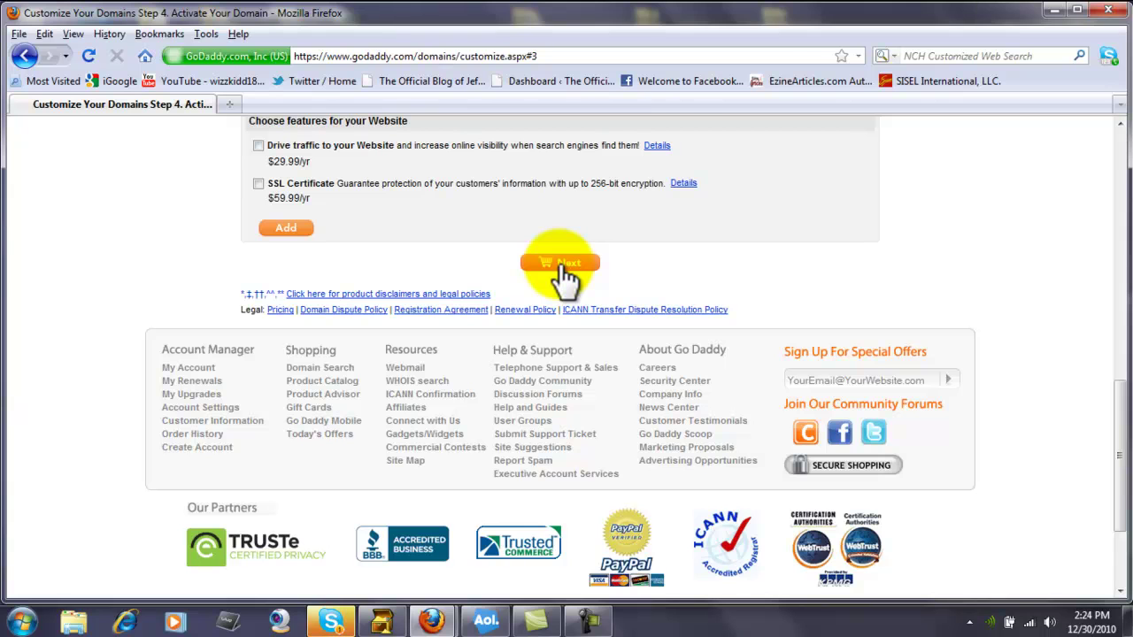
# Step: Skip add-ons and domain renewals, then check out the $12.17 cart
pyautogui.click(564, 276)
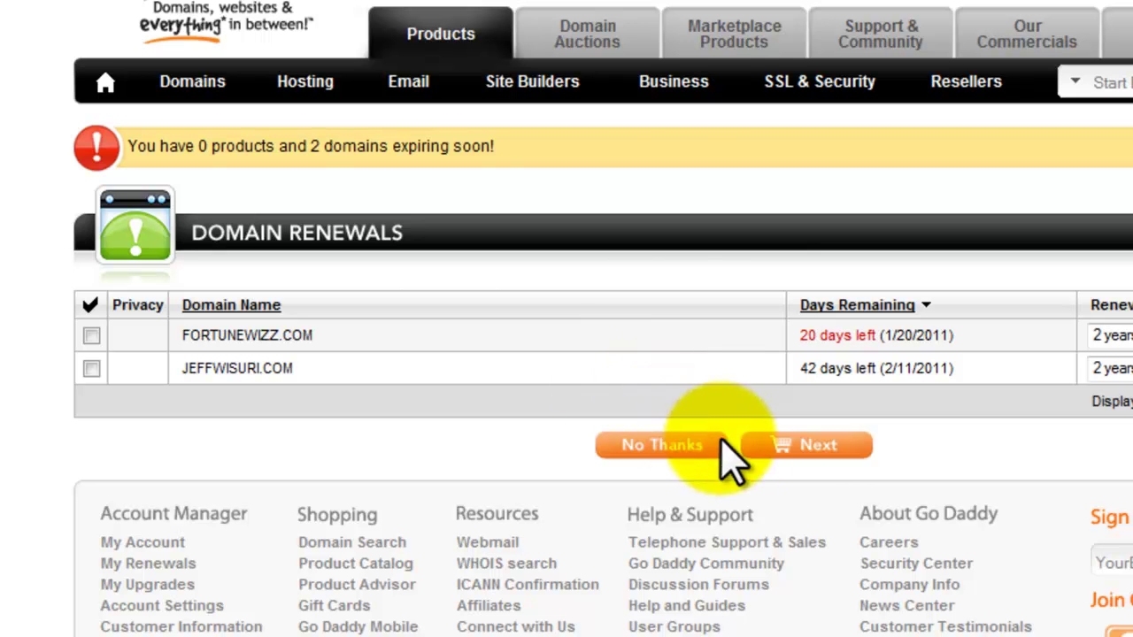
pyautogui.click(816, 447)
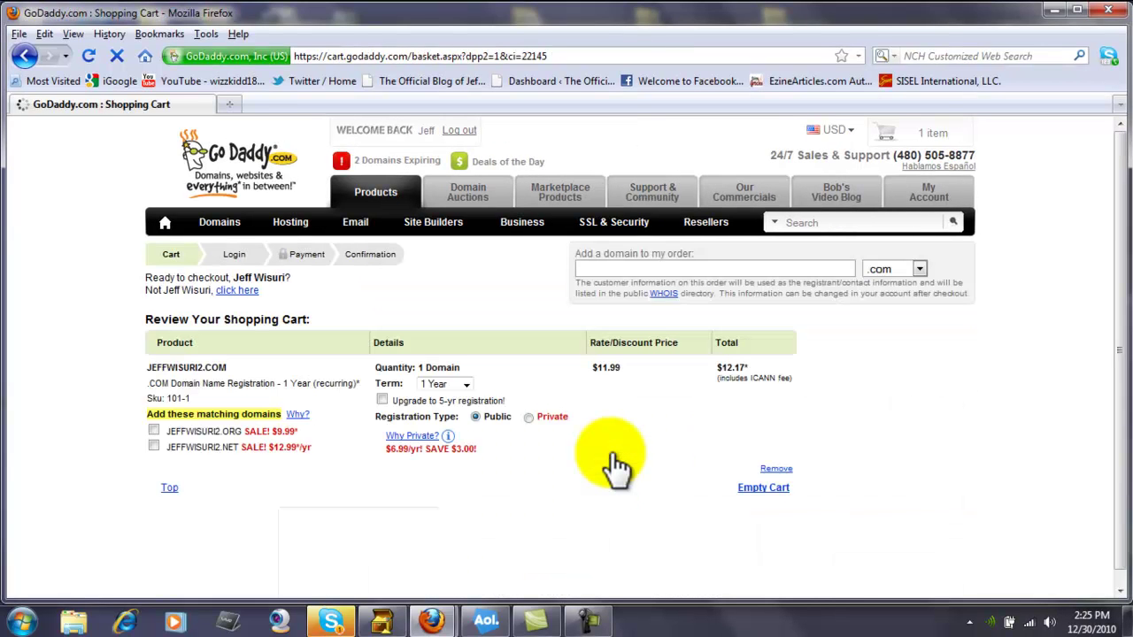
pyautogui.scroll(-3, 608, 447)
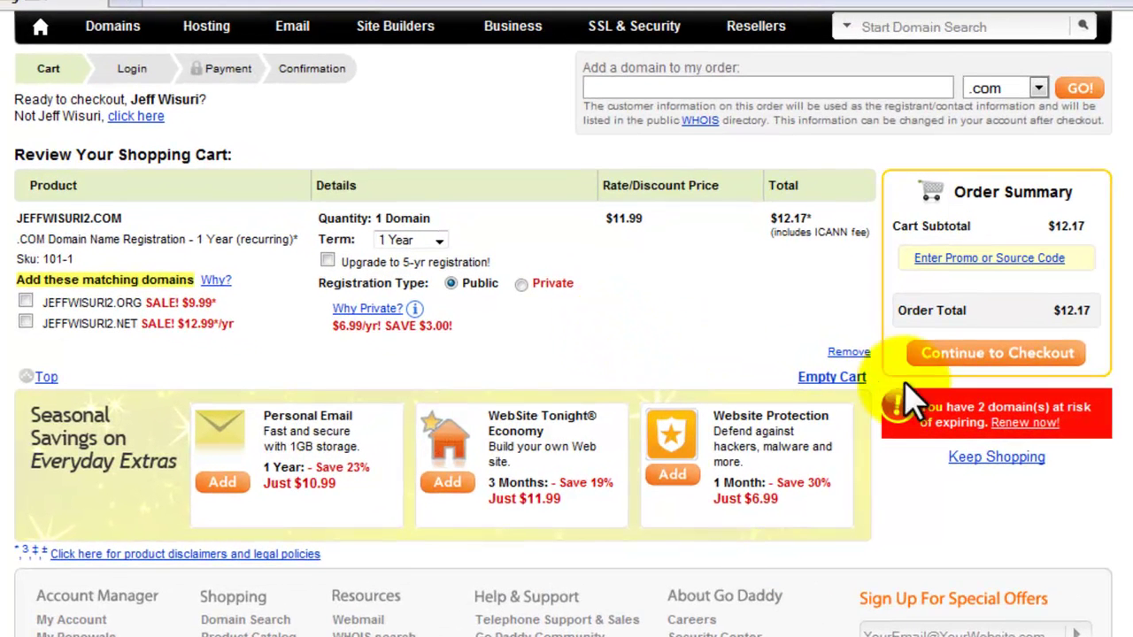
pyautogui.click(1005, 356)
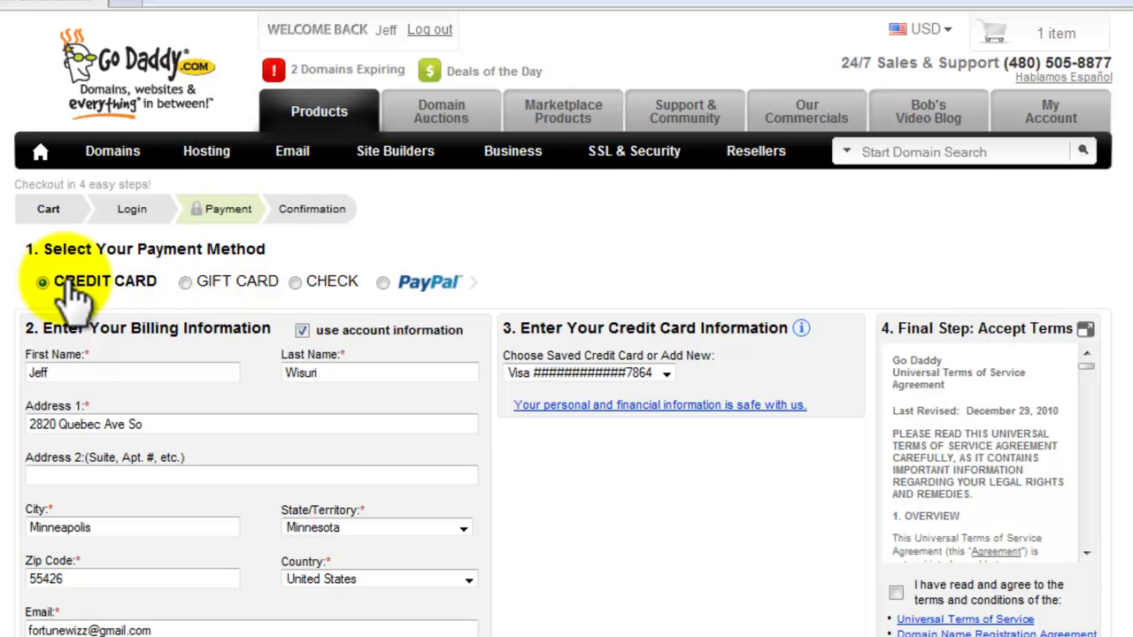
# Step: Choose PayPal with the saved PayPal profile and confirm the $12.17 Order Summary
pyautogui.scroll(-3, 447, 296)
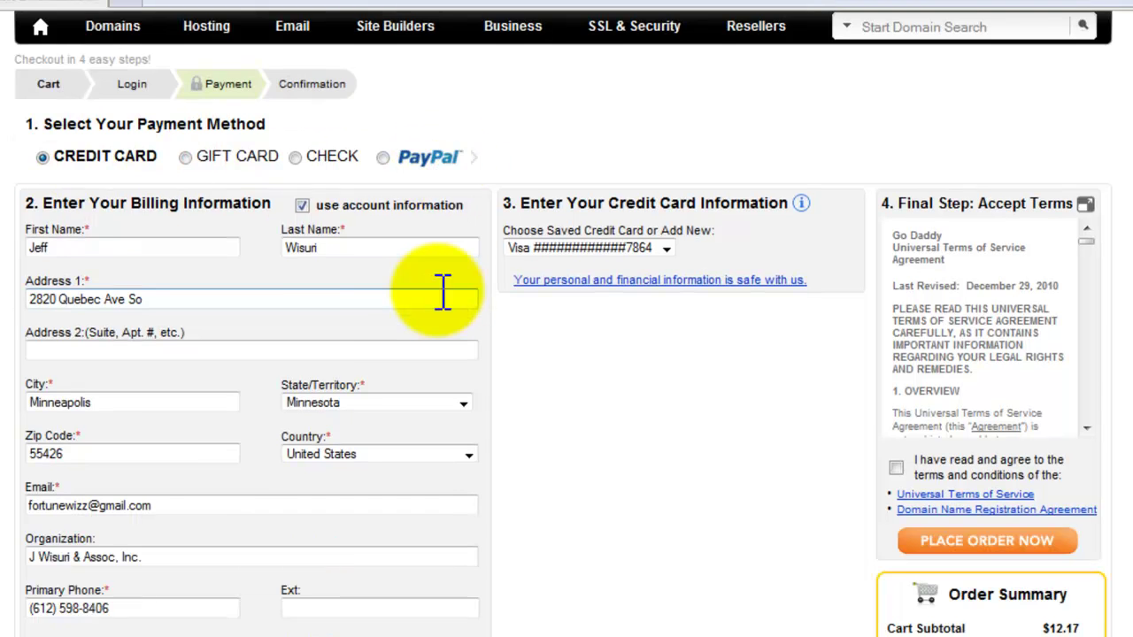
pyautogui.scroll(3, 372, 253)
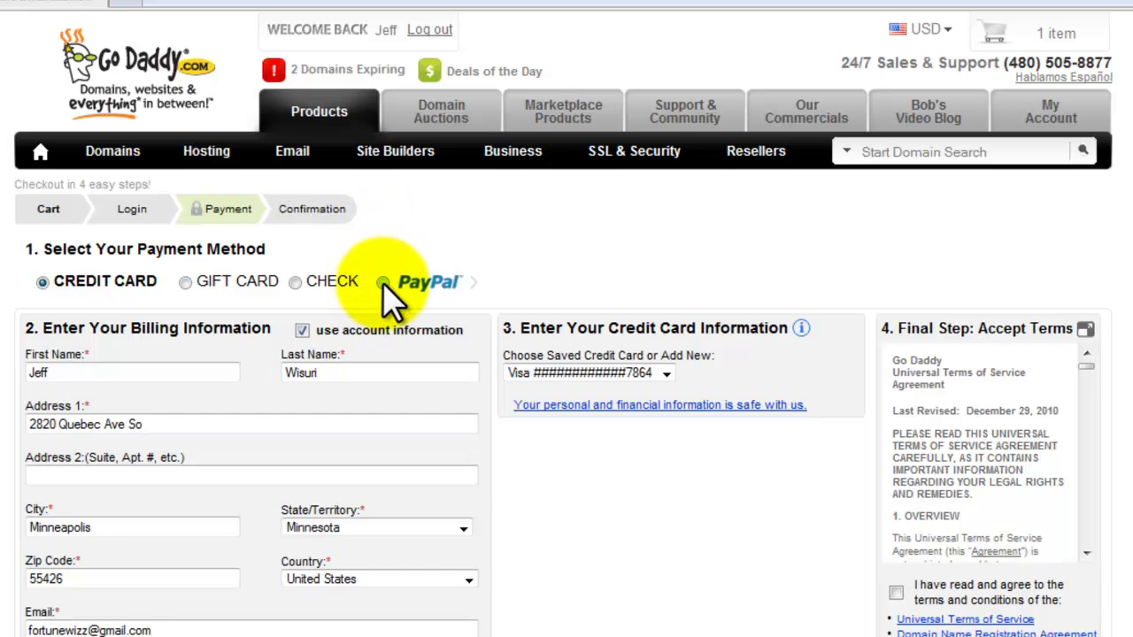
pyautogui.click(383, 282)
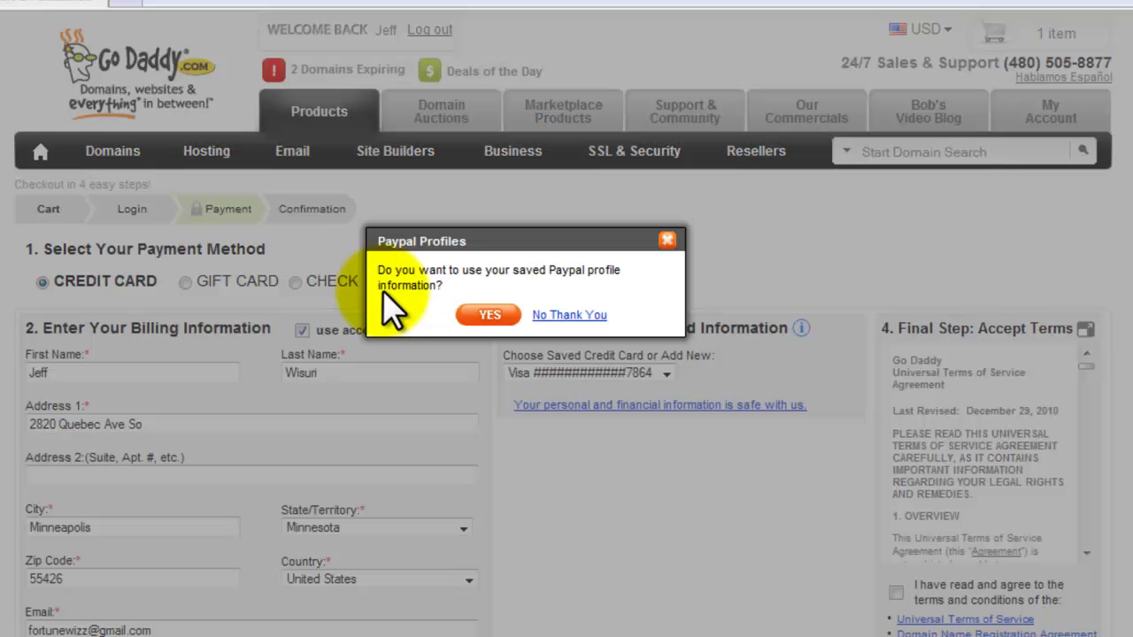
pyautogui.click(488, 318)
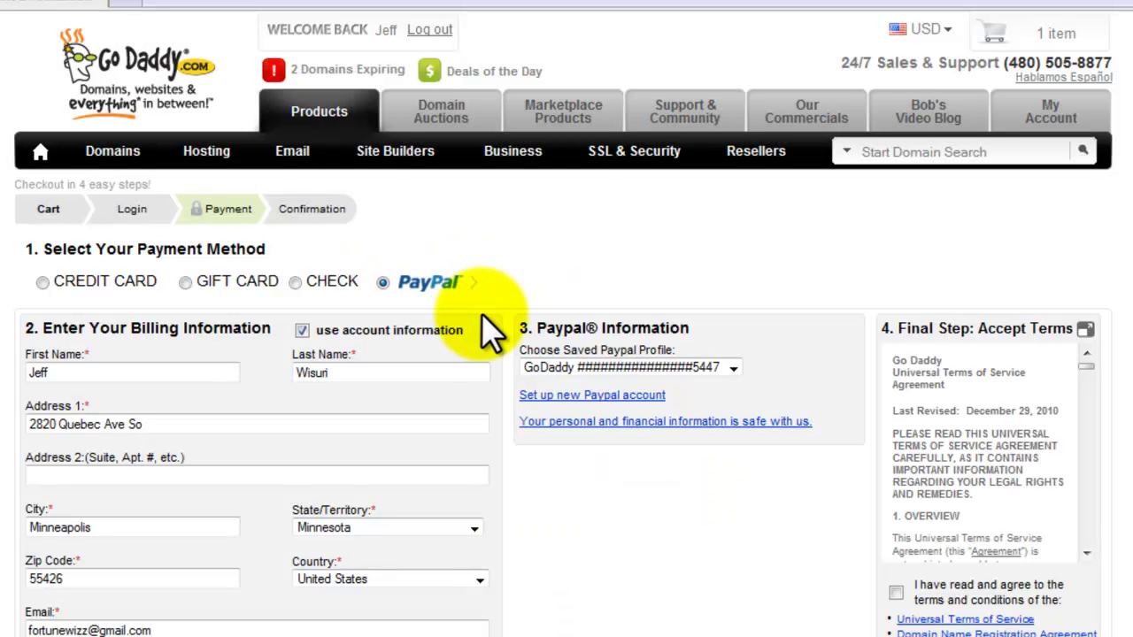
pyautogui.scroll(-3, 482, 312)
pyautogui.scroll(-2, 483, 309)
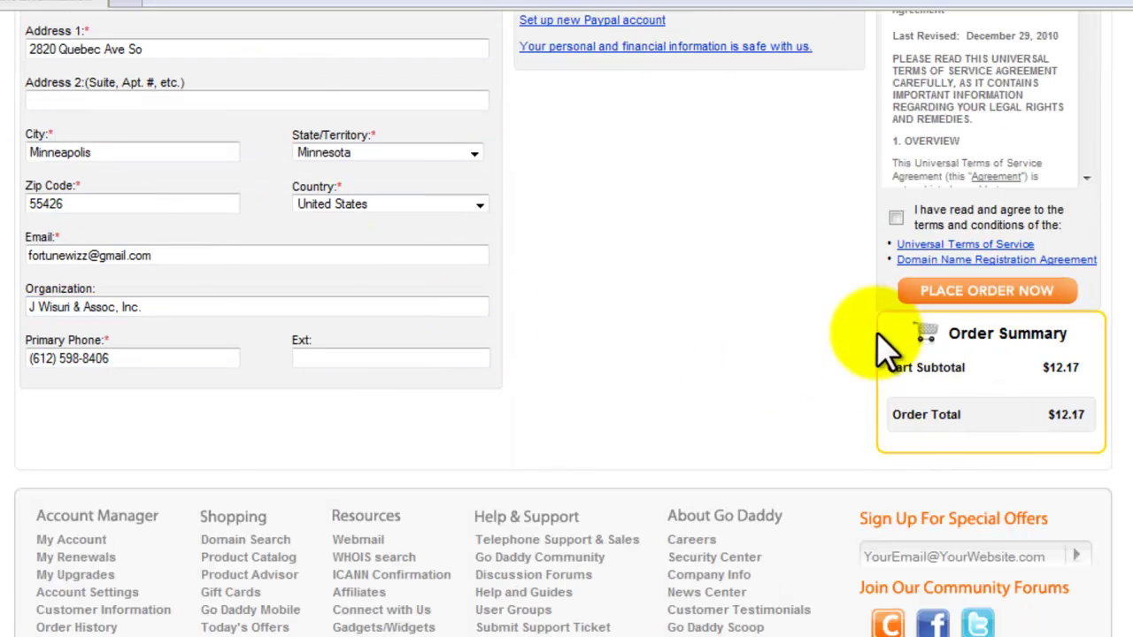
pyautogui.scroll(5, 863, 354)
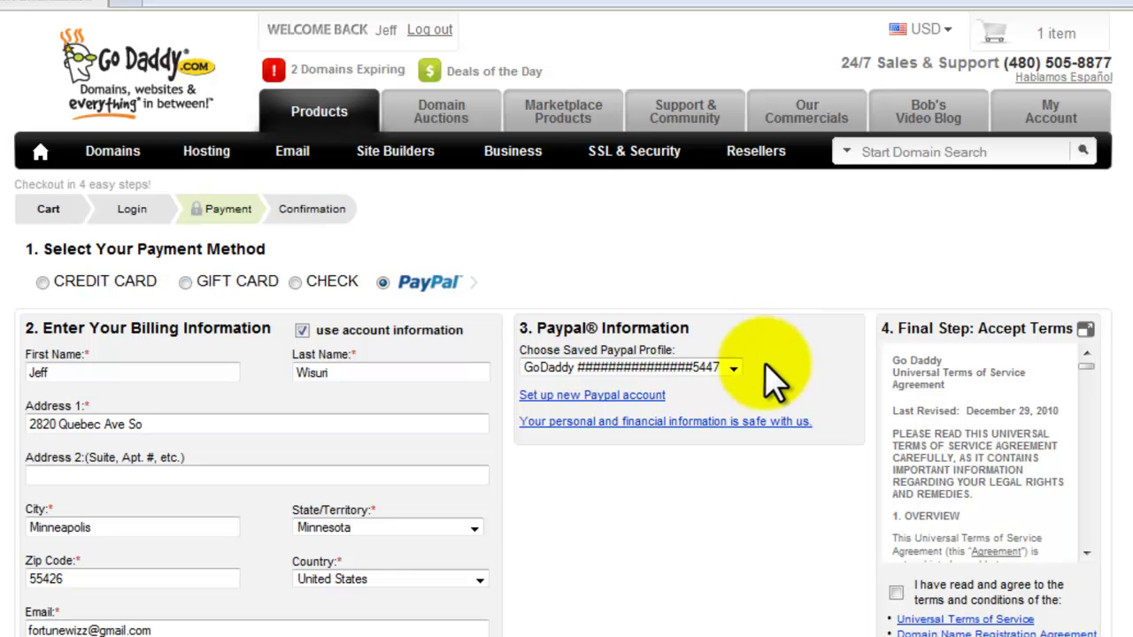